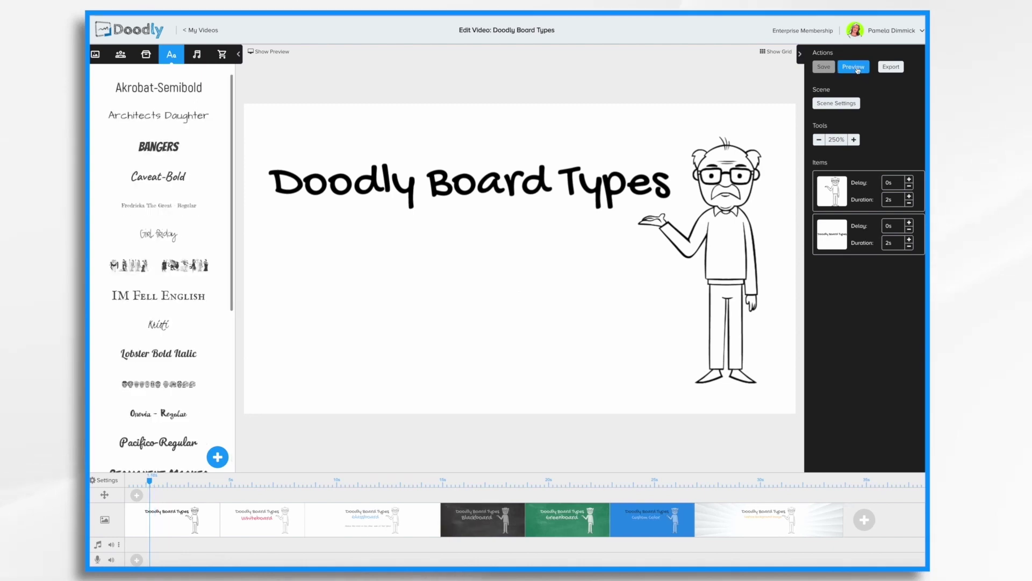
# - Play the Board Types video preview through to its end
pyautogui.click(858, 69)
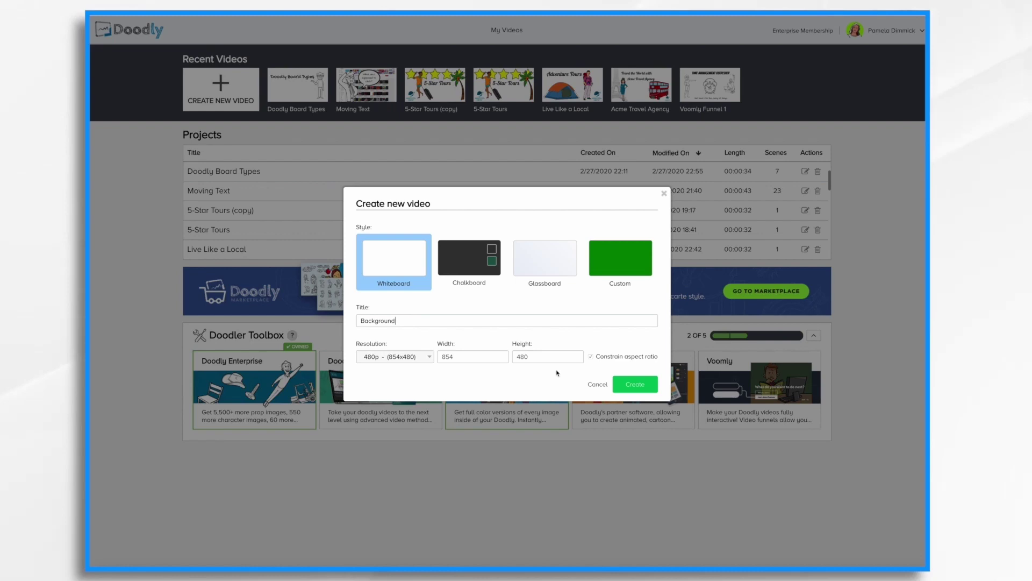
# - Create the 480p whiteboard video titled 'Background'
pyautogui.click(633, 386)
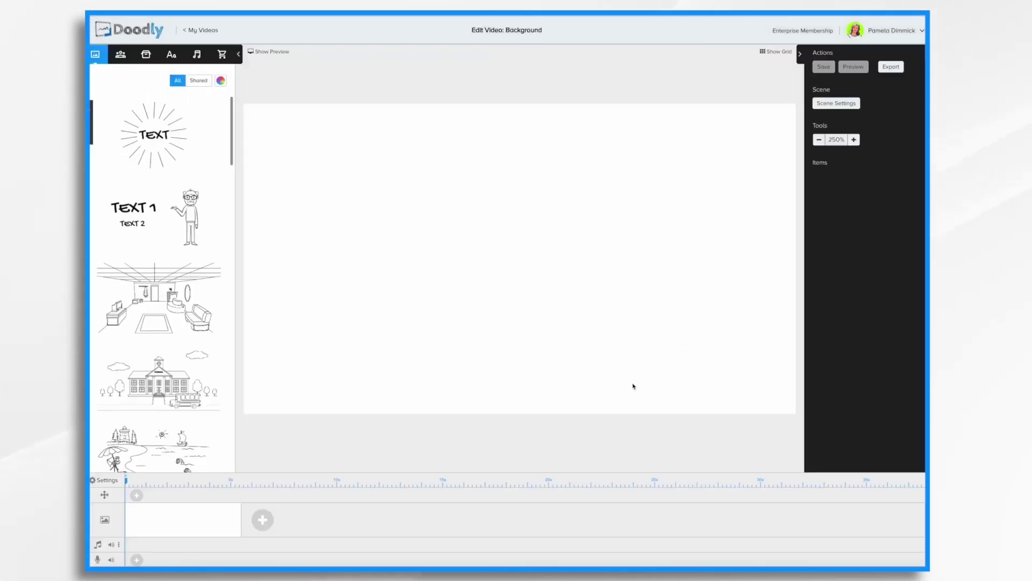
# - Place the TEXT sunburst graphic, change its words to 'Background', and preview the drawing
pyautogui.moveTo(164, 141); pyautogui.dragTo(528, 260)
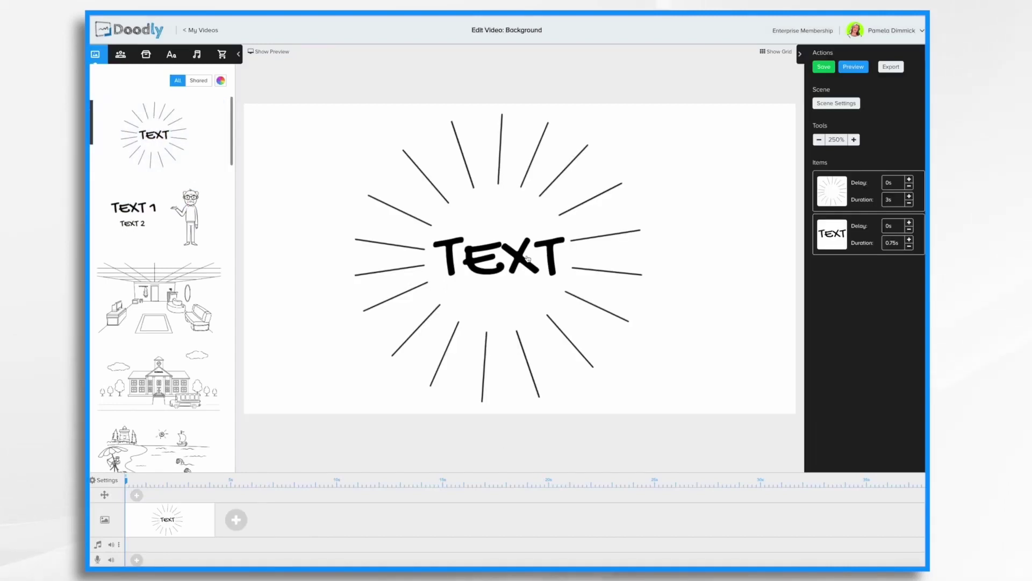
pyautogui.doubleClick(511, 258)
pyautogui.write('Background')
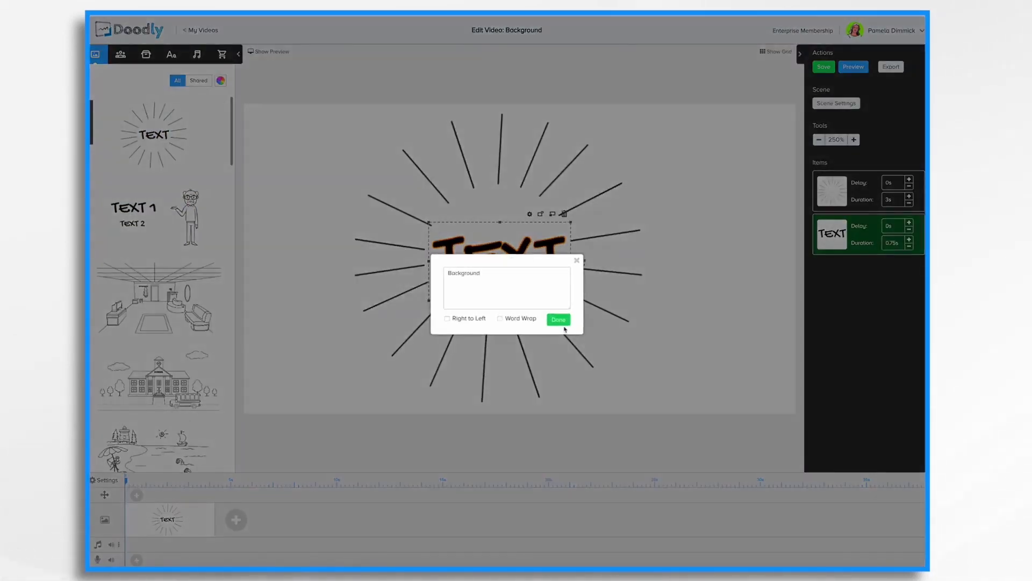
pyautogui.click(560, 321)
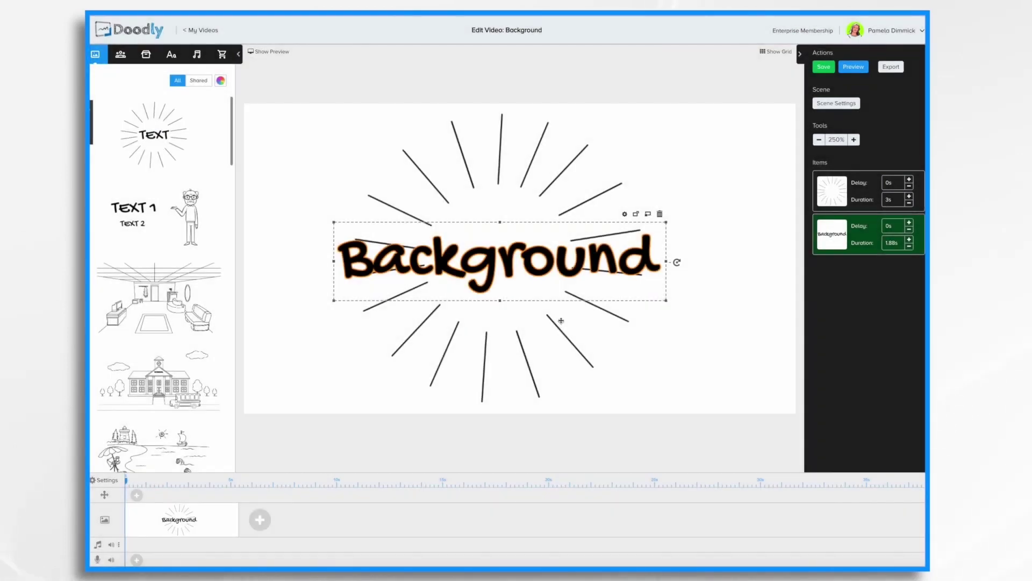
pyautogui.click(855, 67)
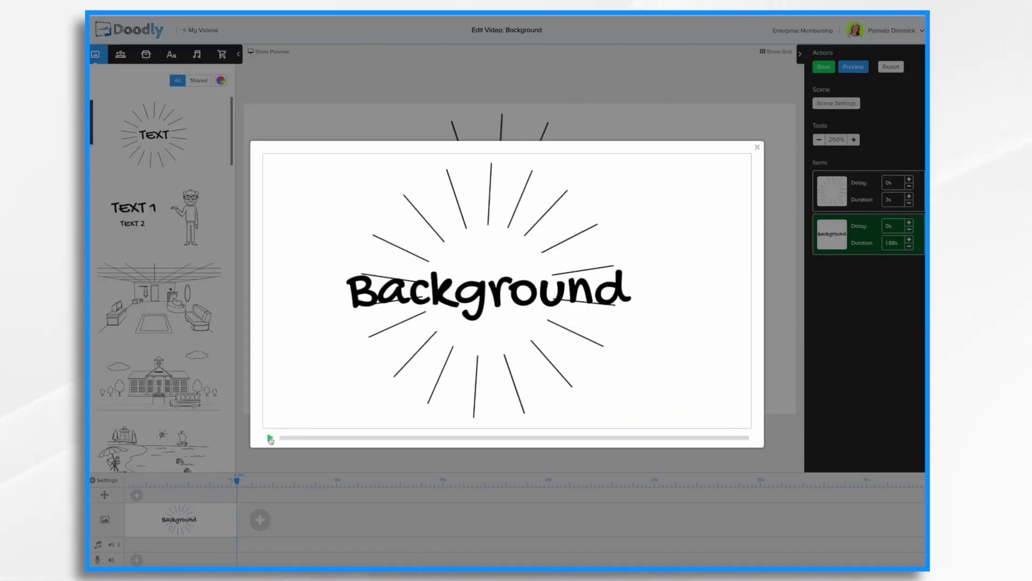
pyautogui.click(757, 148)
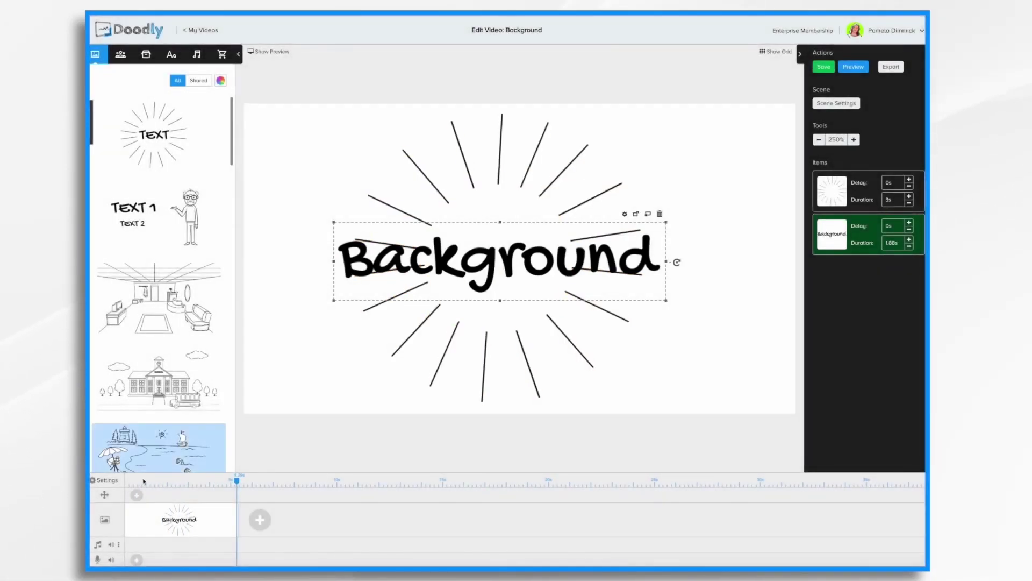
# - Set the video's board style to Dark Chalkboard in Settings
pyautogui.click(107, 480)
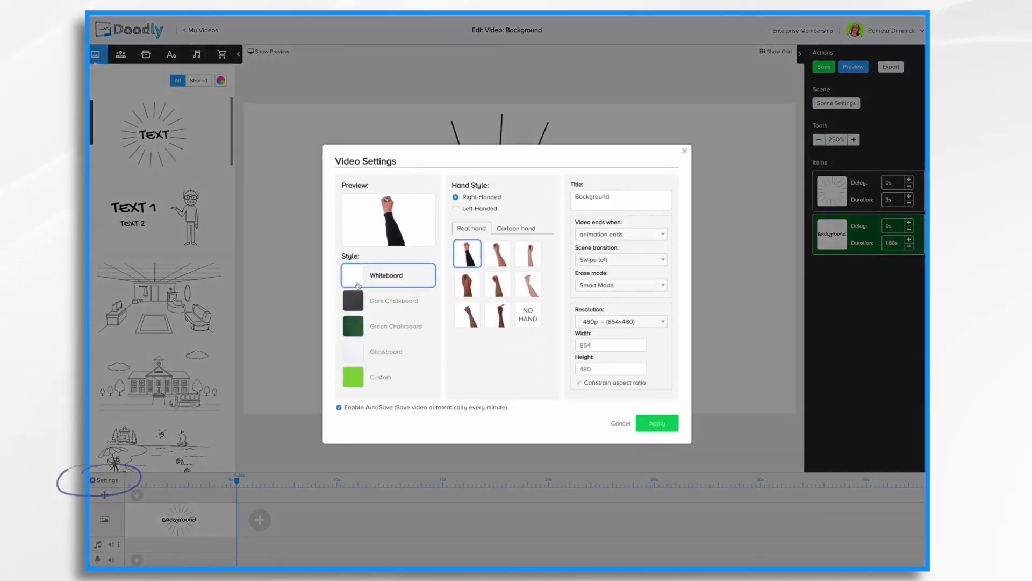
pyautogui.click(366, 305)
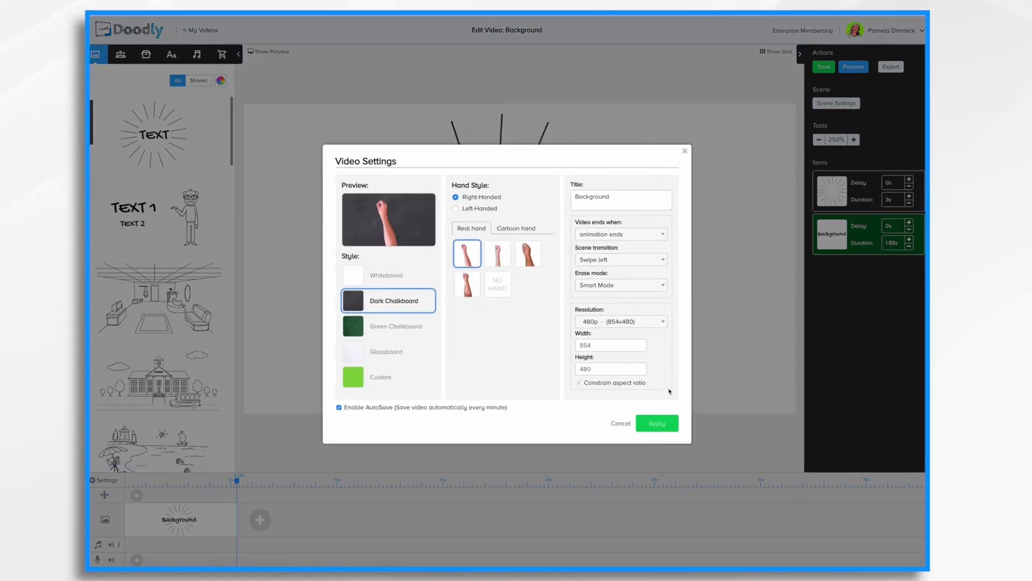
pyautogui.click(666, 424)
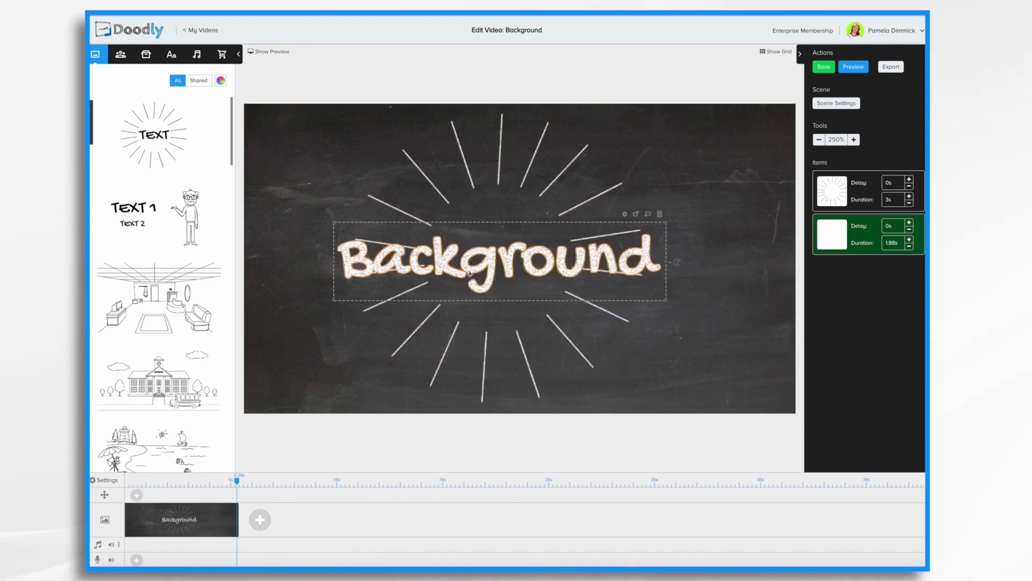
# - Switch the board style to Glassboard and preview the Background scene on it
pyautogui.click(108, 480)
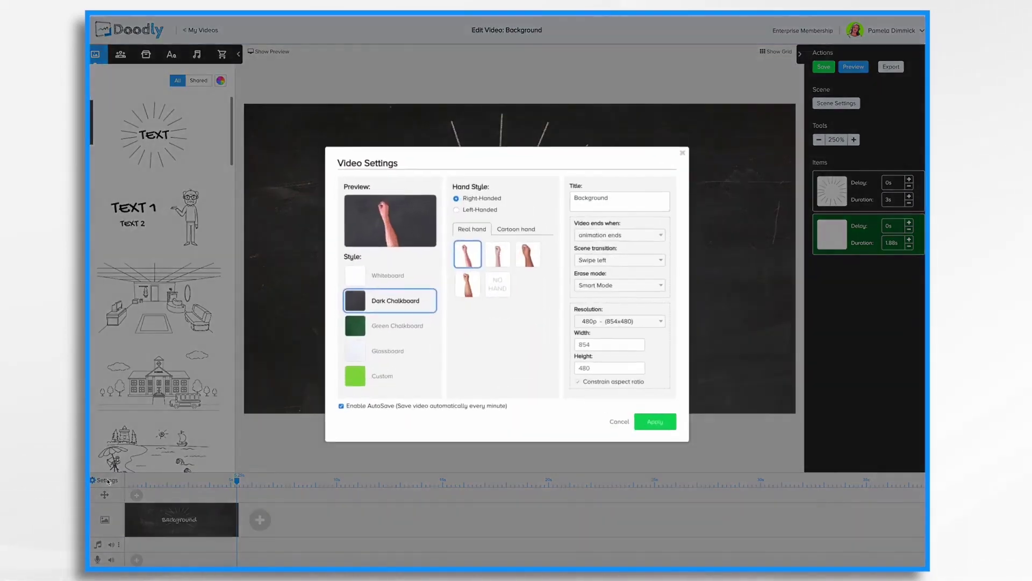
pyautogui.click(358, 352)
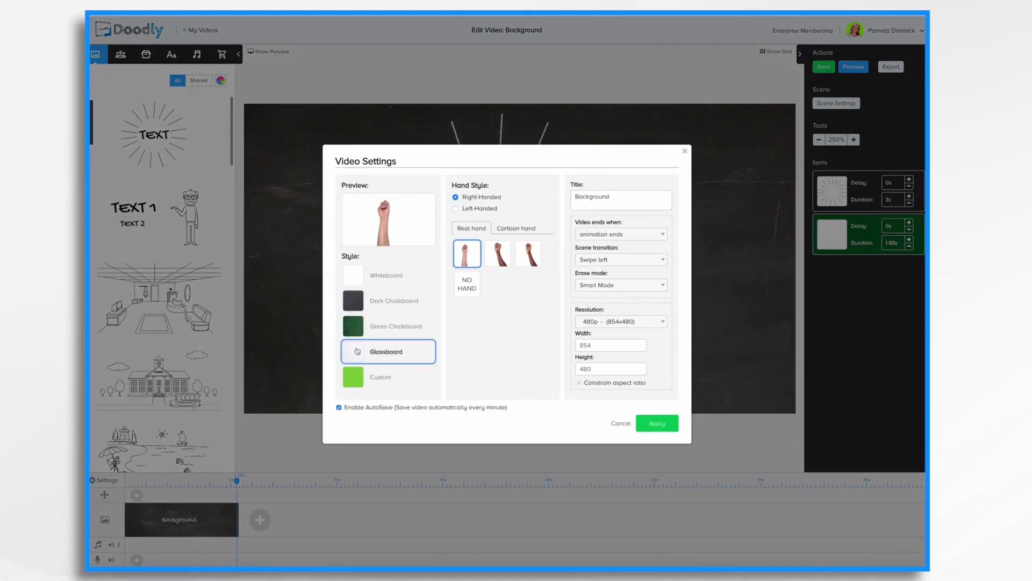
pyautogui.click(659, 423)
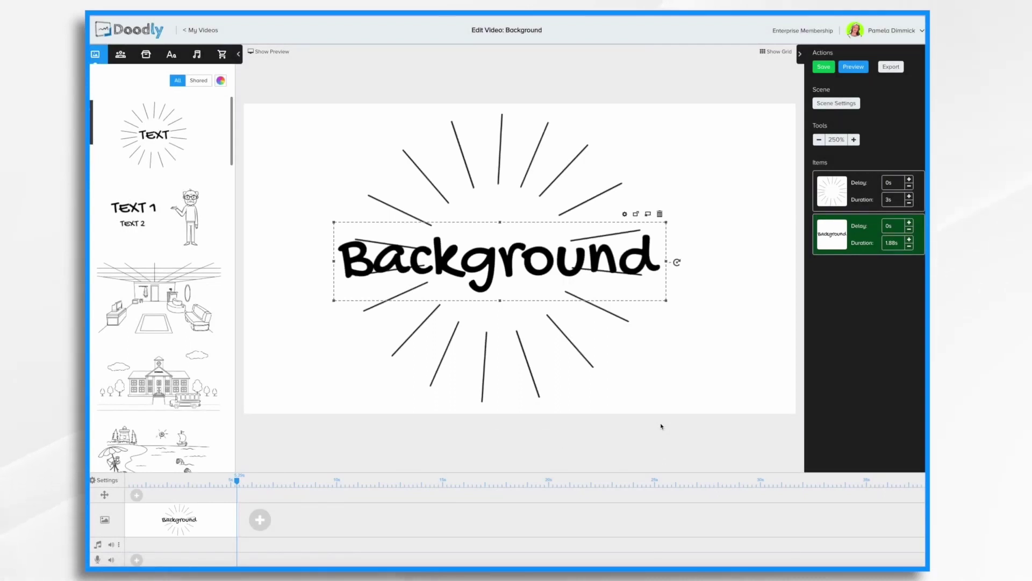
pyautogui.click(860, 70)
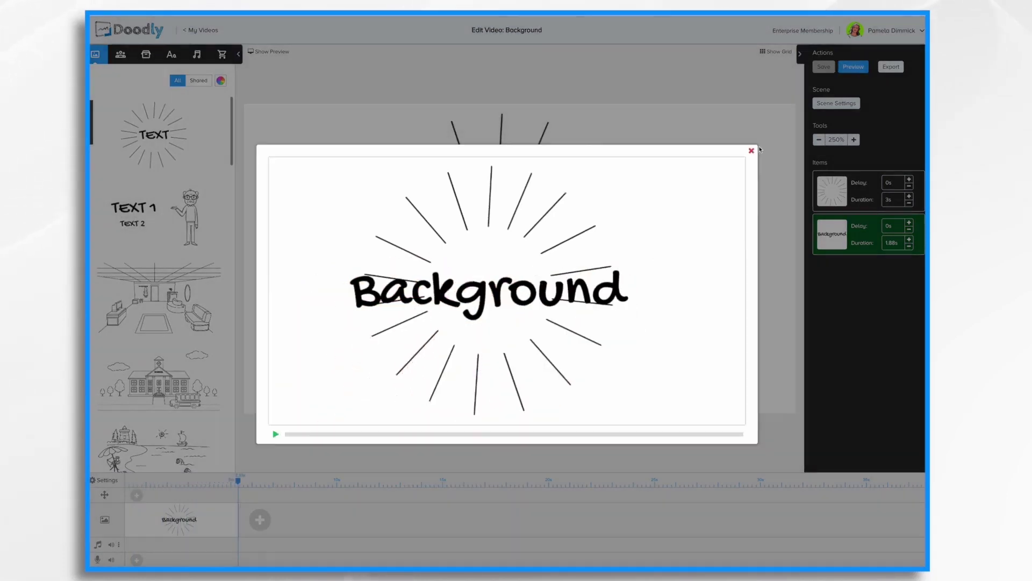
pyautogui.click(757, 148)
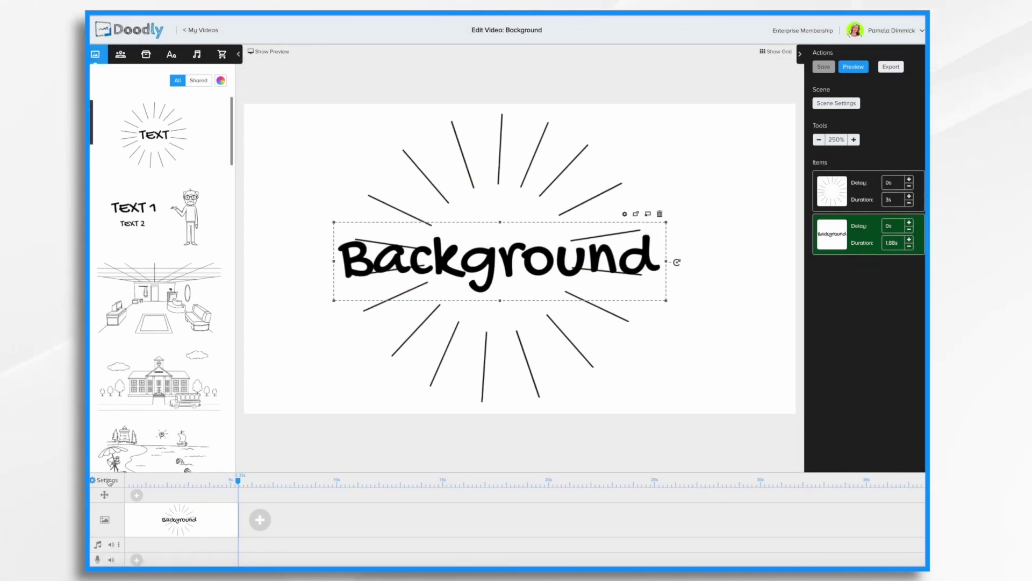
# - Choose a custom board style with a solid colour background
pyautogui.click(108, 480)
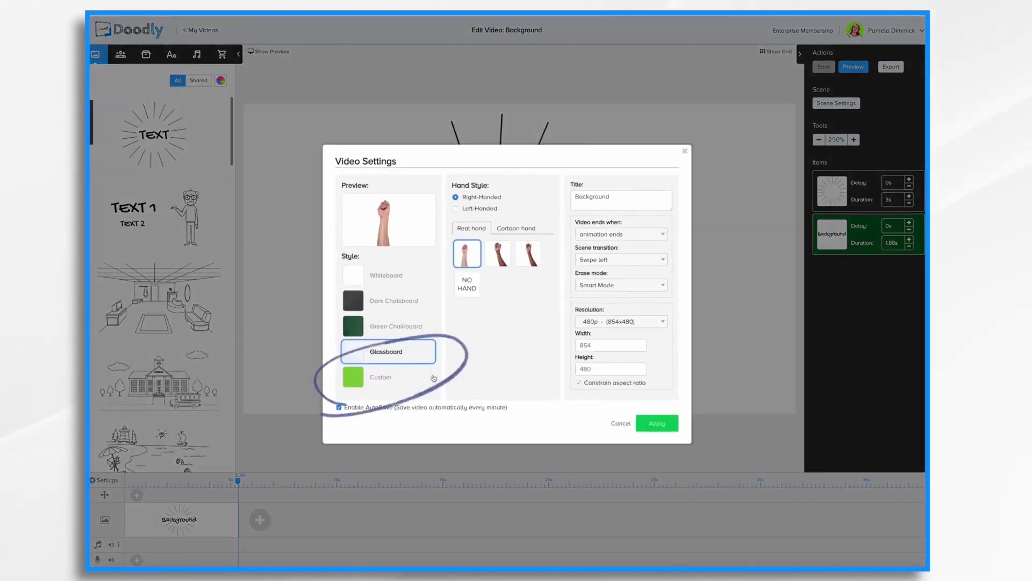
pyautogui.click(378, 381)
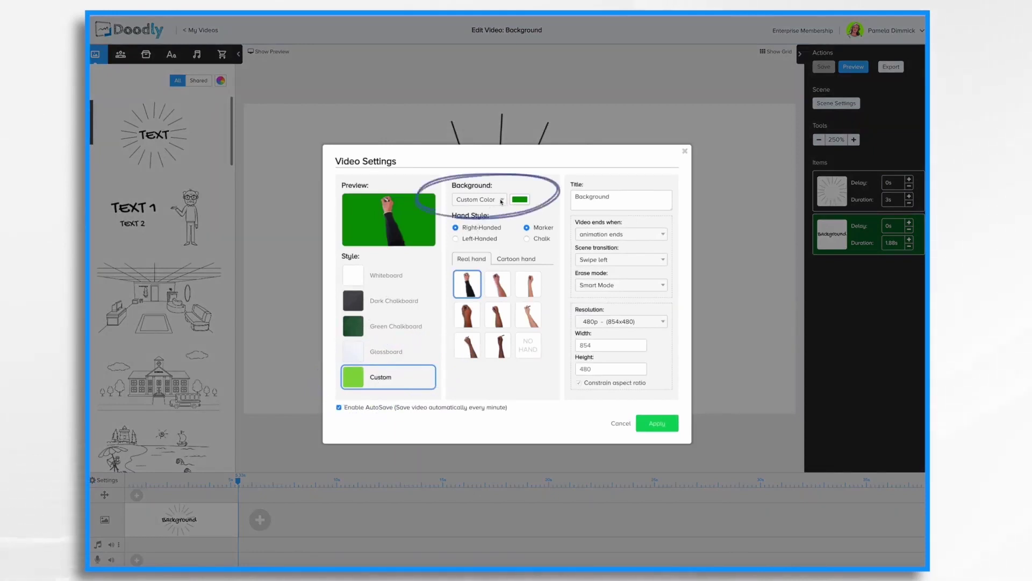
pyautogui.click(497, 202)
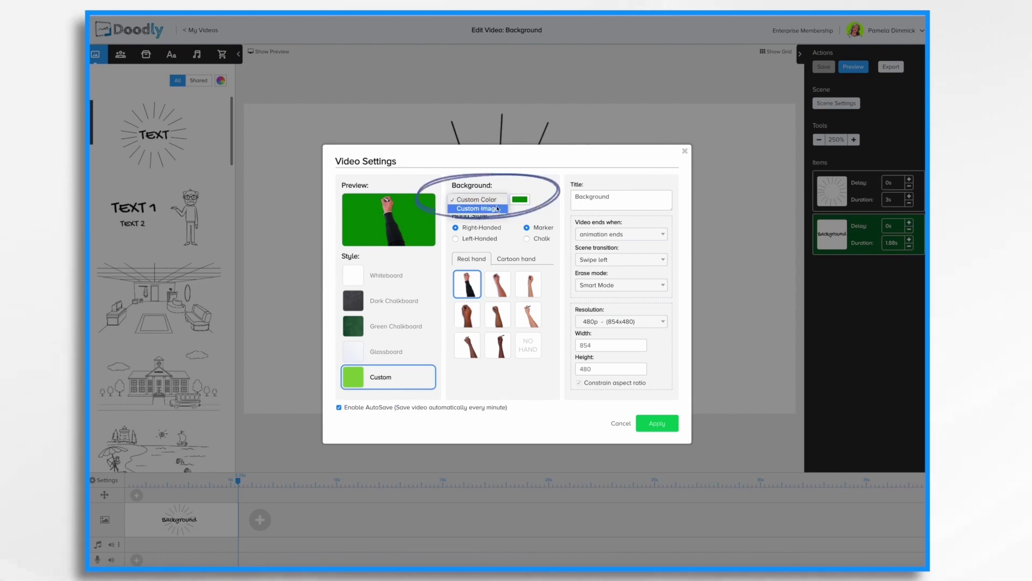
pyautogui.click(497, 201)
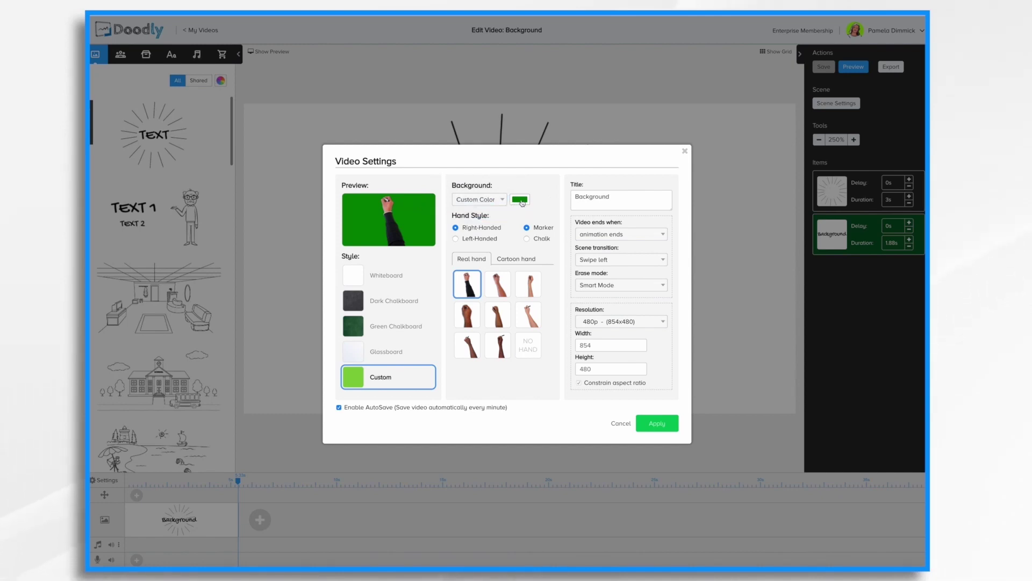
# - Pick a dark teal-blue background colour and apply it to the video
pyautogui.click(522, 203)
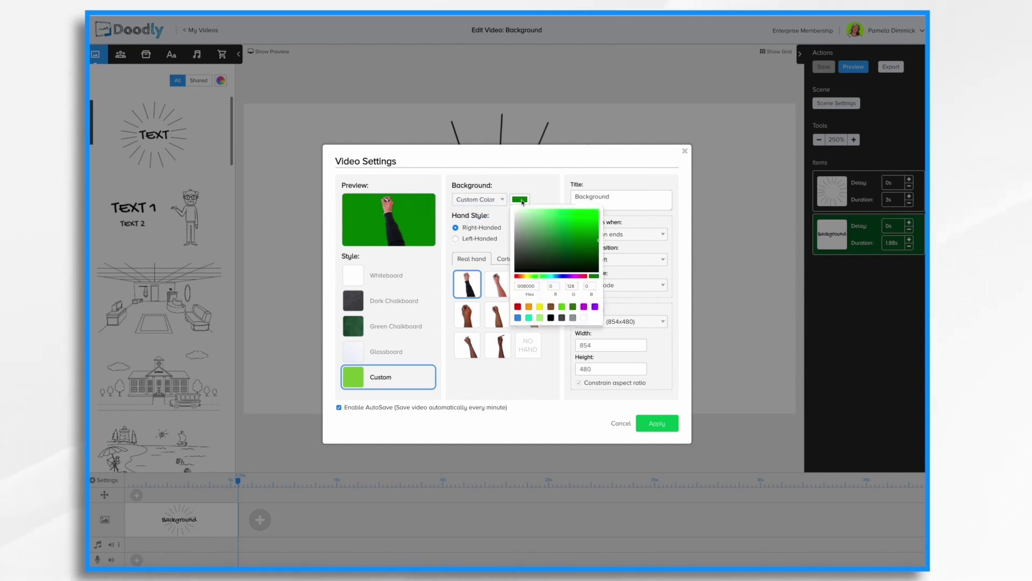
pyautogui.click(529, 307)
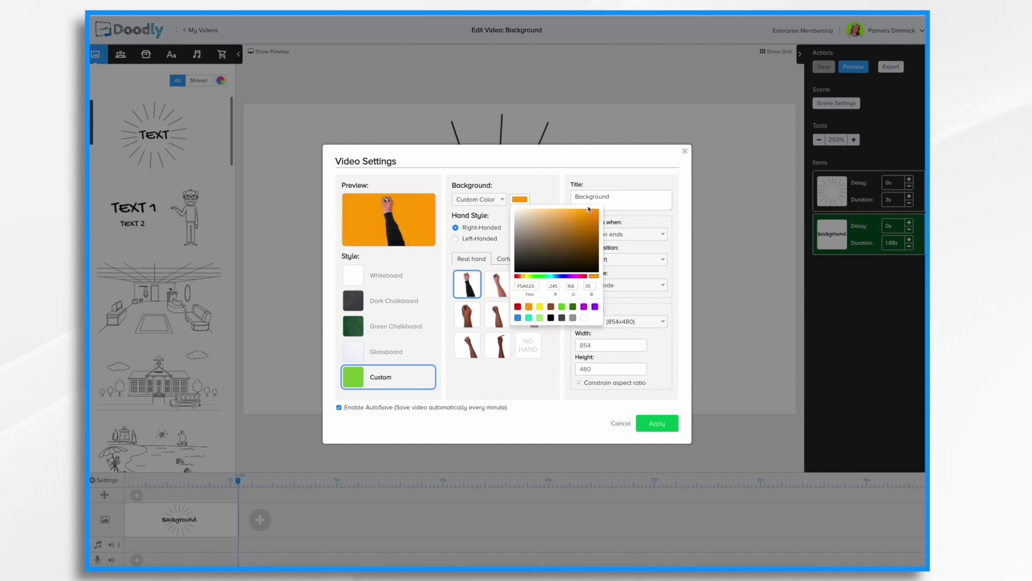
pyautogui.moveTo(574, 218); pyautogui.dragTo(572, 247)
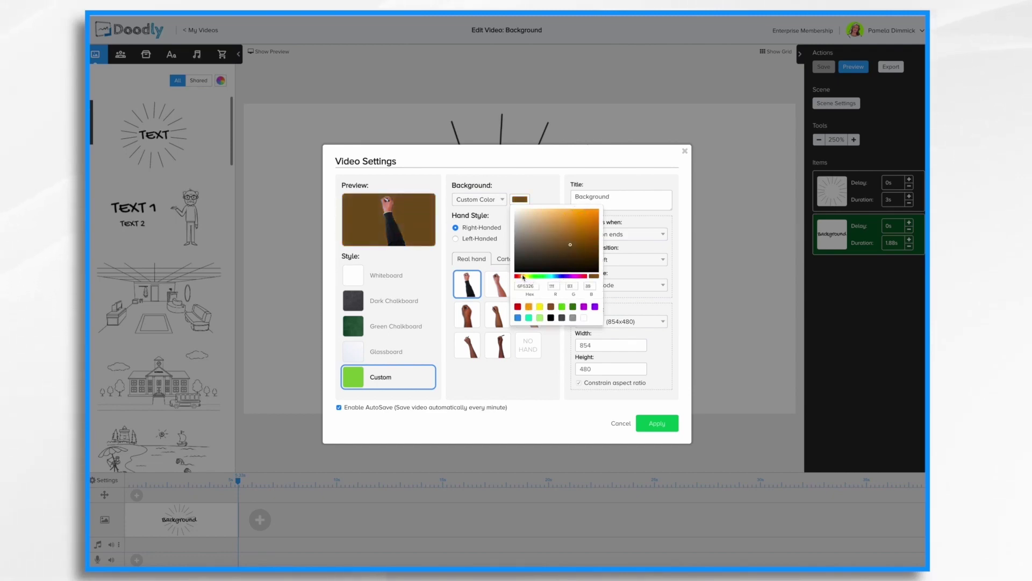
pyautogui.moveTo(523, 277); pyautogui.dragTo(557, 278)
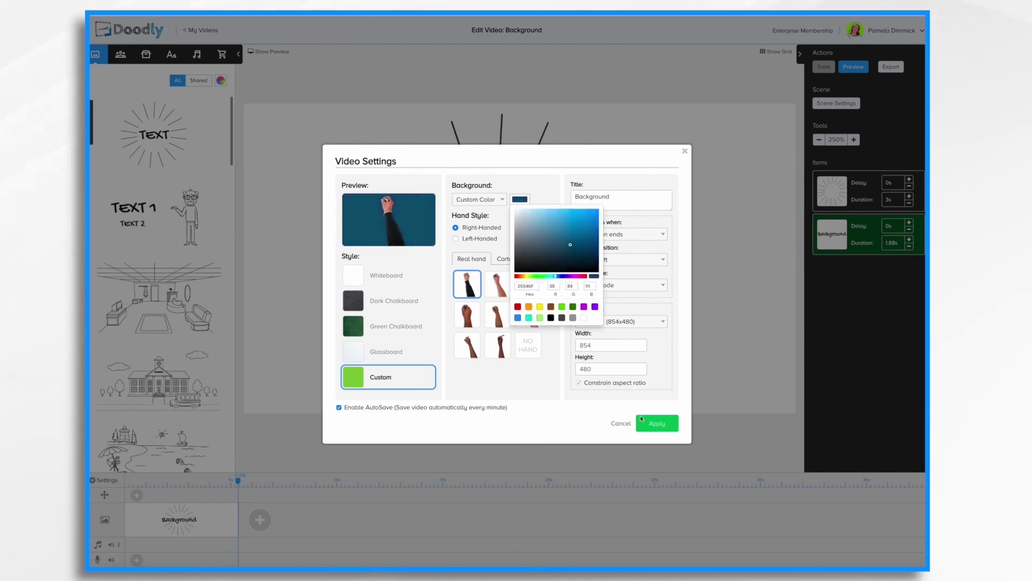
pyautogui.click(659, 427)
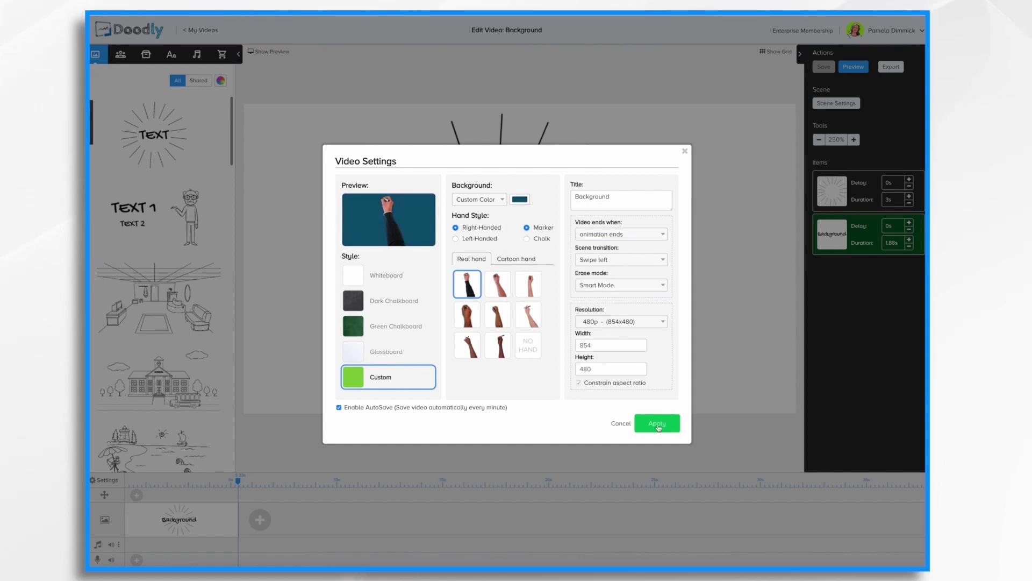
pyautogui.click(657, 424)
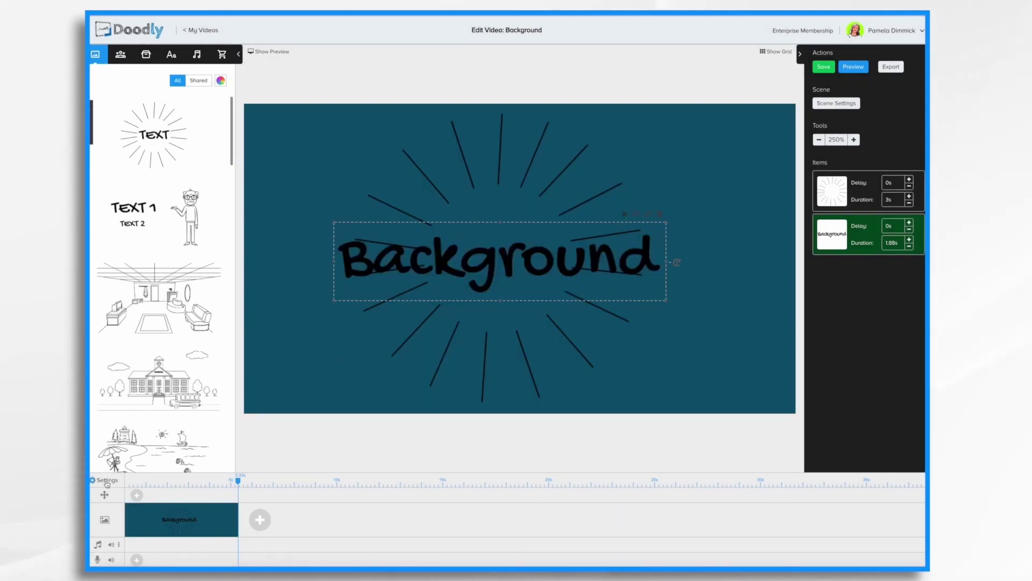
# - Set the background type to Custom Image and load background 2.png
pyautogui.click(105, 480)
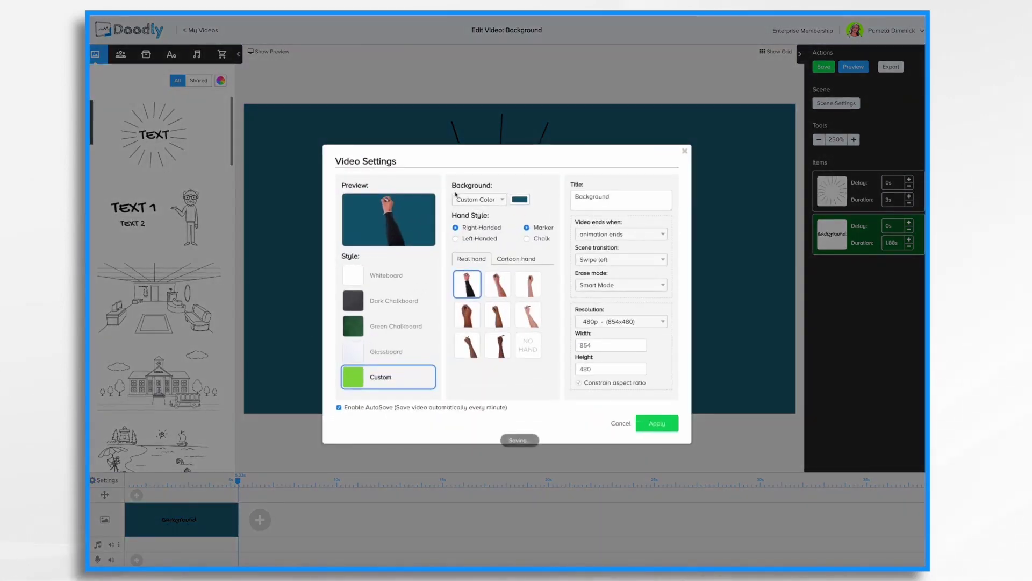
pyautogui.click(490, 201)
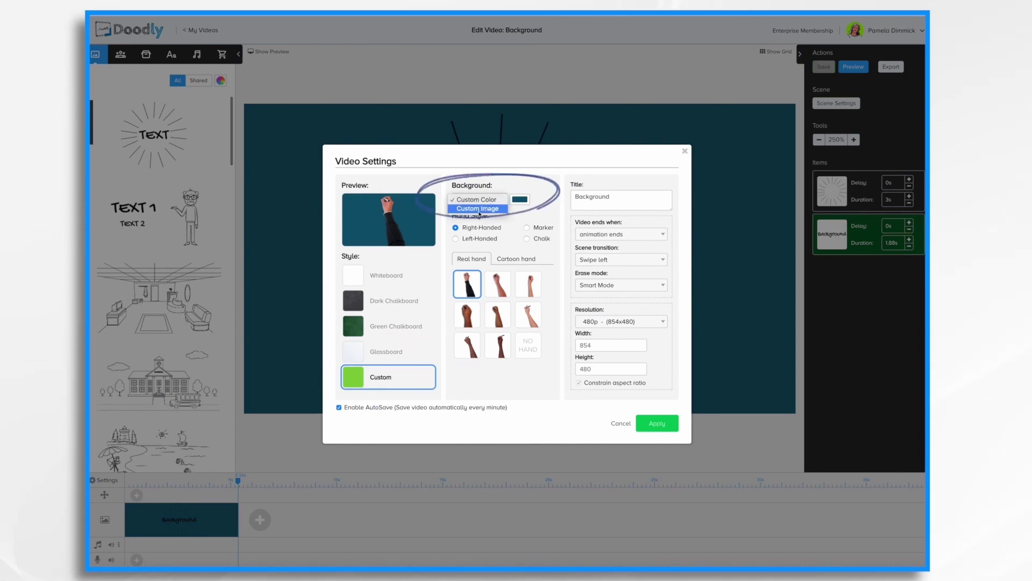
pyautogui.click(478, 209)
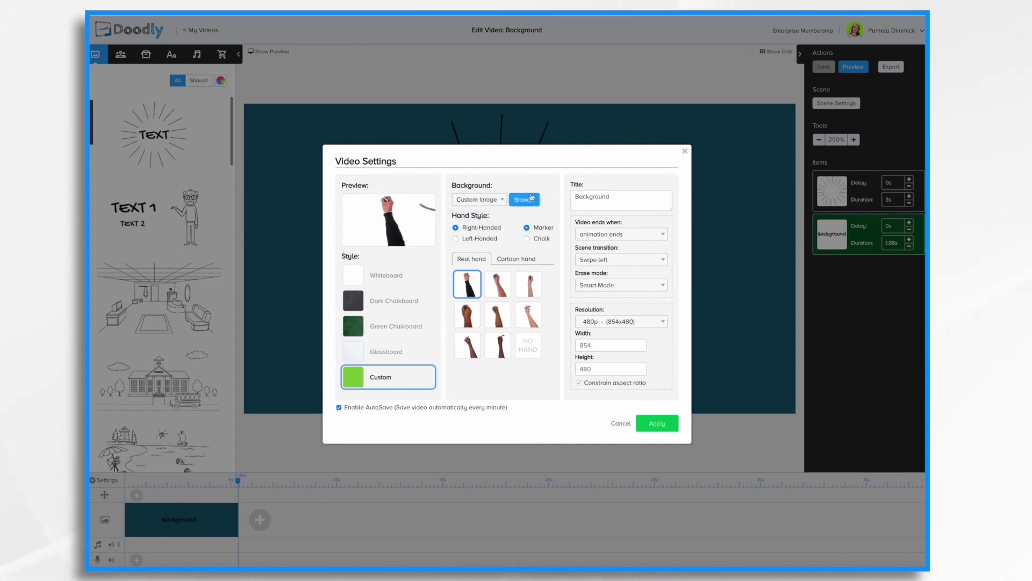
pyautogui.click(530, 200)
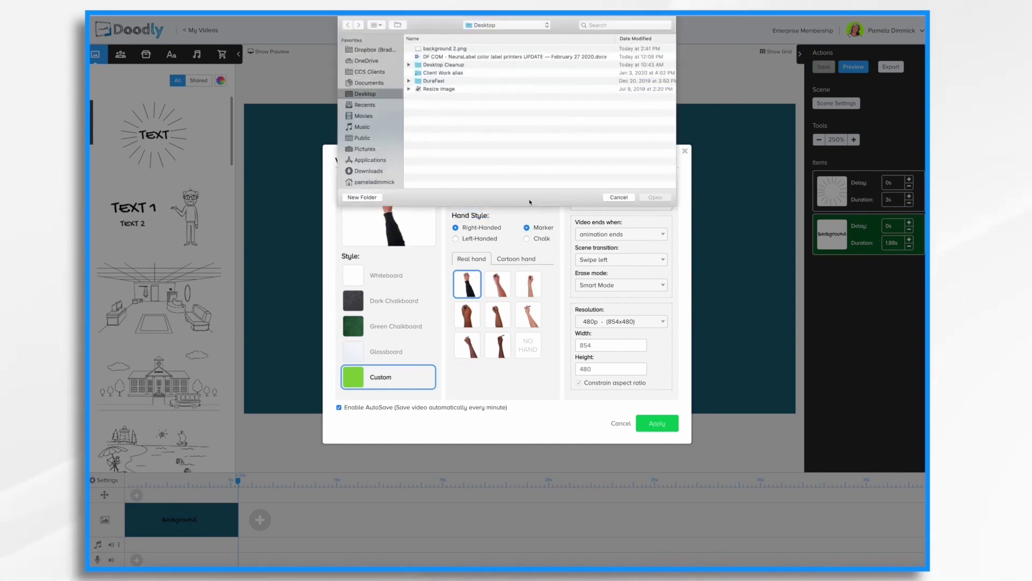
pyautogui.click(451, 47)
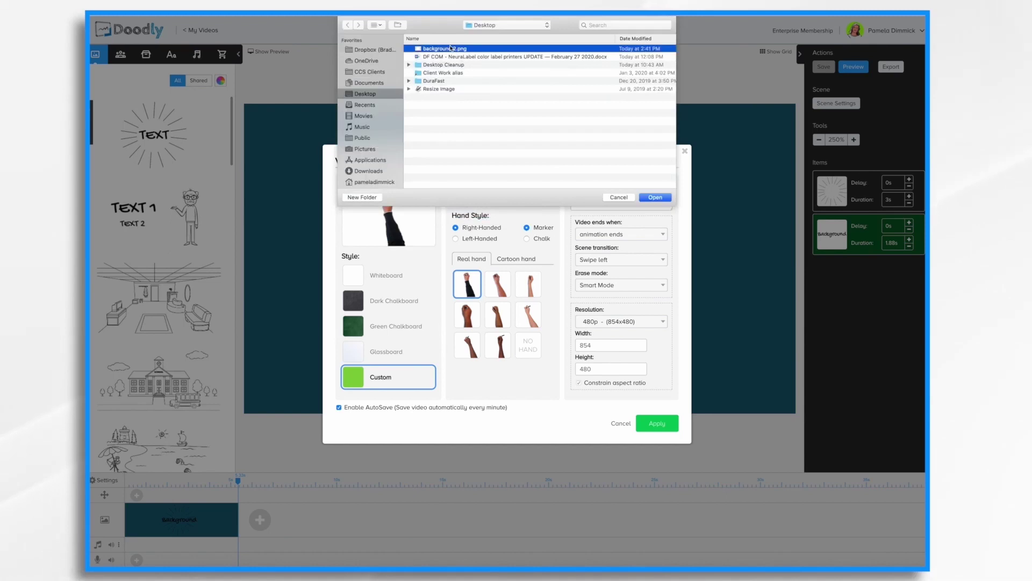
pyautogui.click(655, 198)
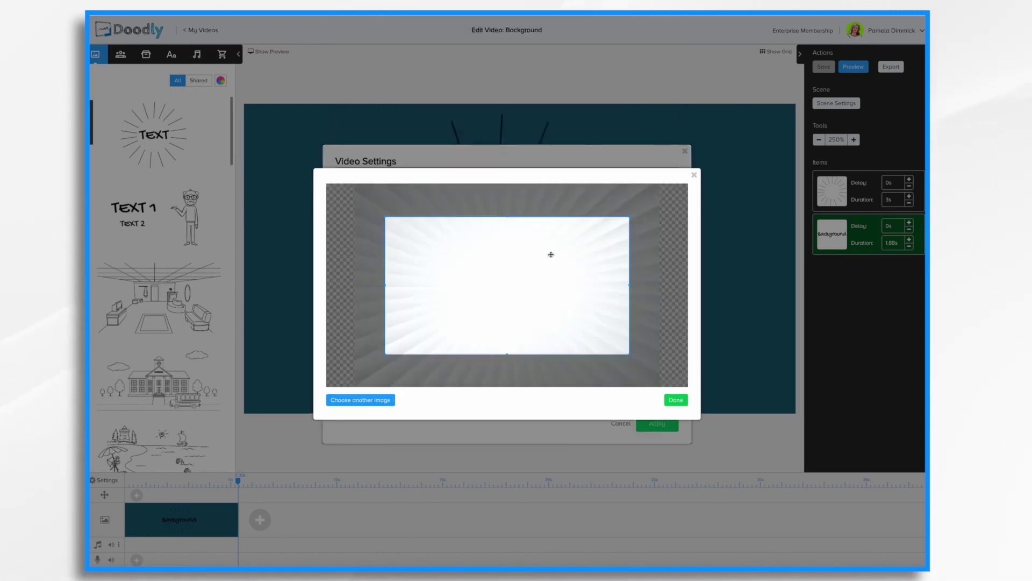
# - Adjust the crop box to frame the sunburst image and confirm the crop
pyautogui.moveTo(534, 286)
pyautogui.mouseDown()
pyautogui.moveTo(512, 260)
pyautogui.moveTo(539, 282)
pyautogui.mouseUp()
pyautogui.moveTo(631, 214); pyautogui.dragTo(647, 198)
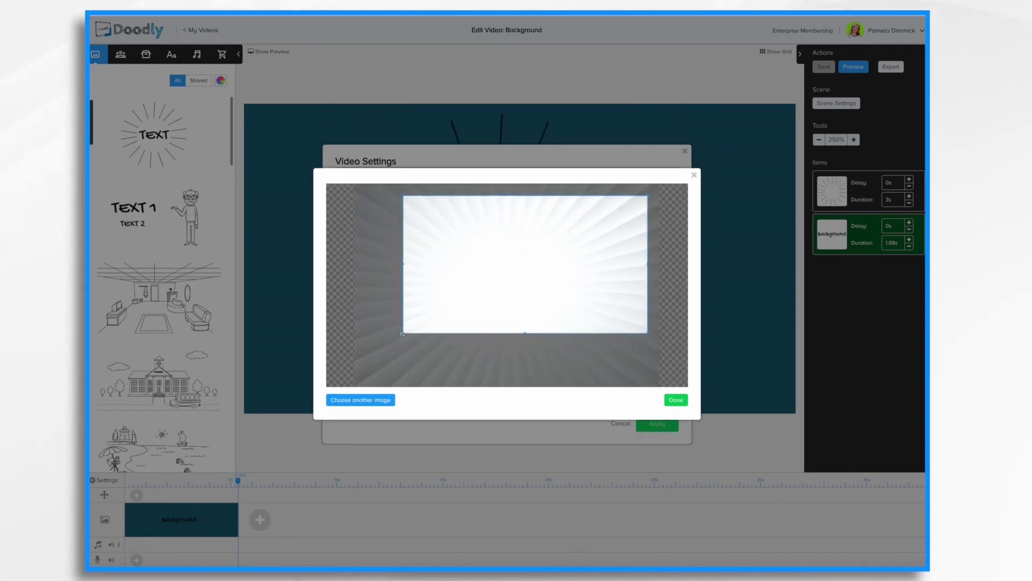
pyautogui.moveTo(403, 334); pyautogui.dragTo(360, 356)
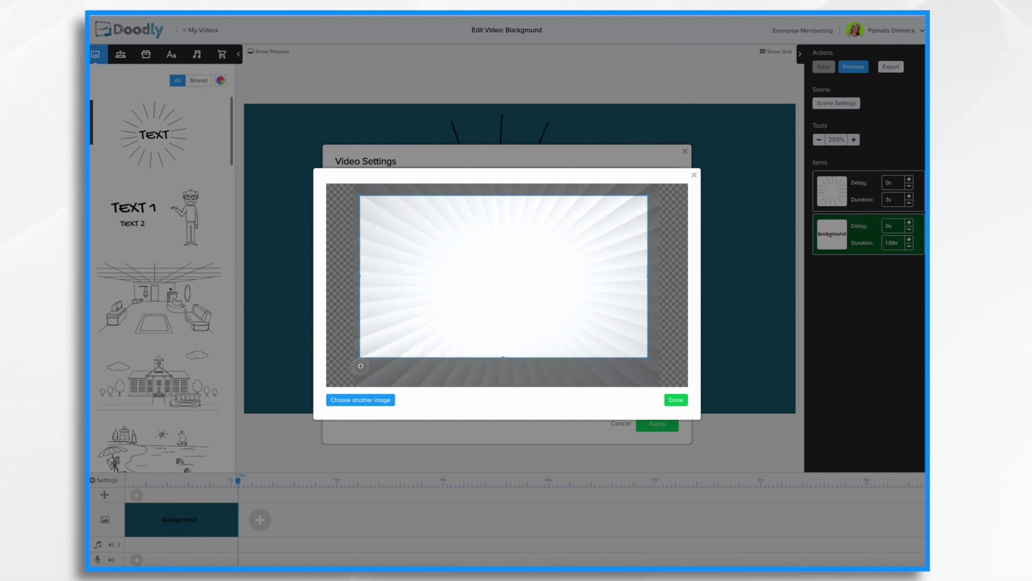
pyautogui.moveTo(510, 274)
pyautogui.mouseDown()
pyautogui.moveTo(469, 276)
pyautogui.moveTo(581, 267)
pyautogui.moveTo(511, 269)
pyautogui.moveTo(544, 279)
pyautogui.mouseUp()
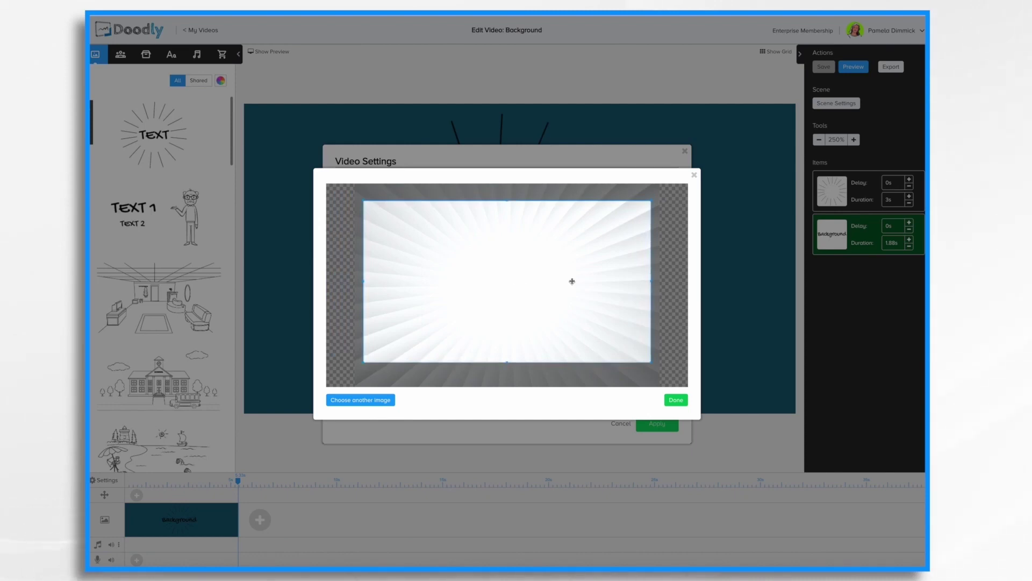
pyautogui.click(677, 400)
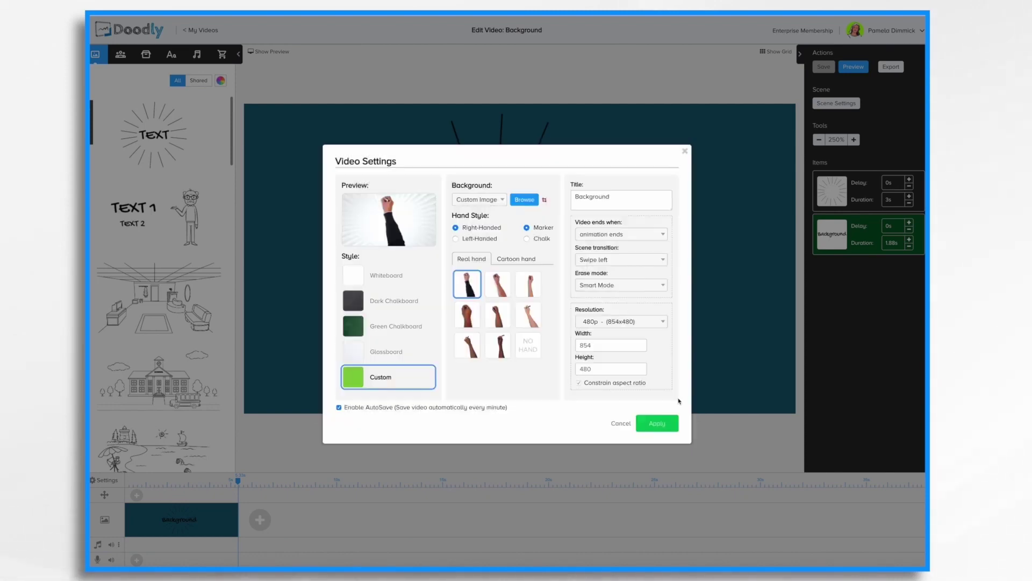
# - Apply the custom sunburst image background settings to the video
pyautogui.click(660, 424)
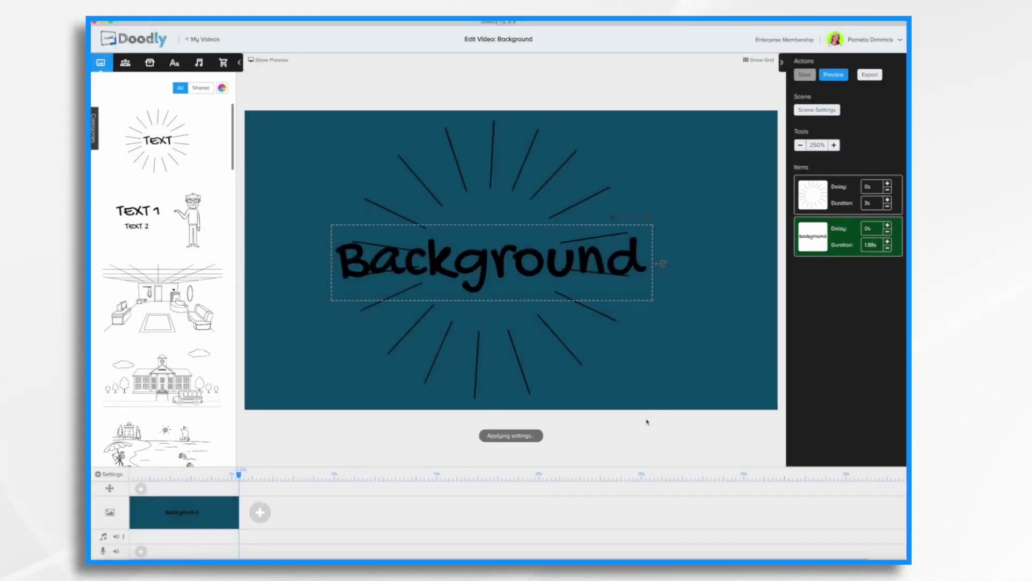